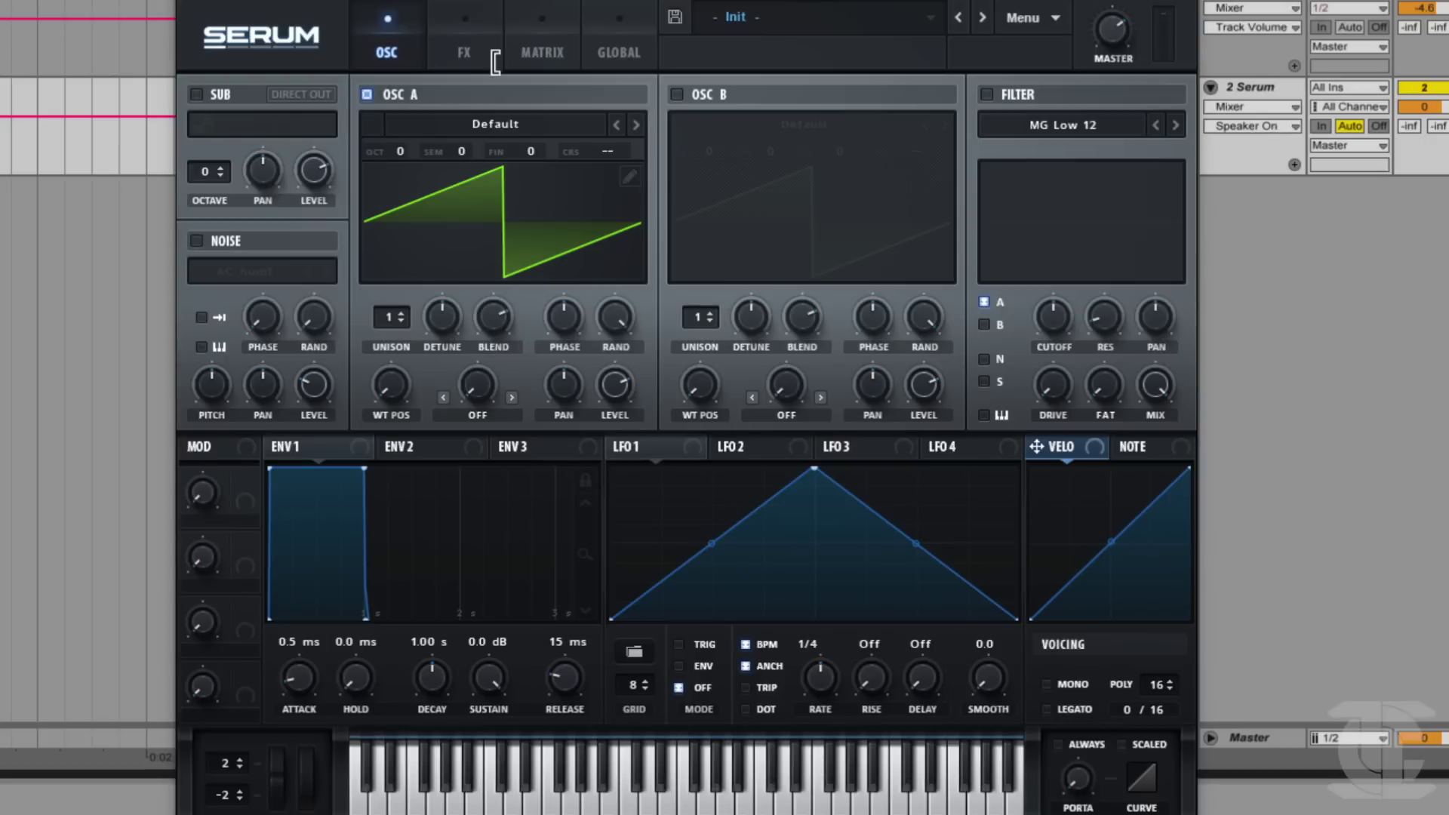
Change the Chaos 1 rate on the Global page so Live's automation lists Chaos1 Rate.
{"action": "left_click", "coordinate": [623, 53]}
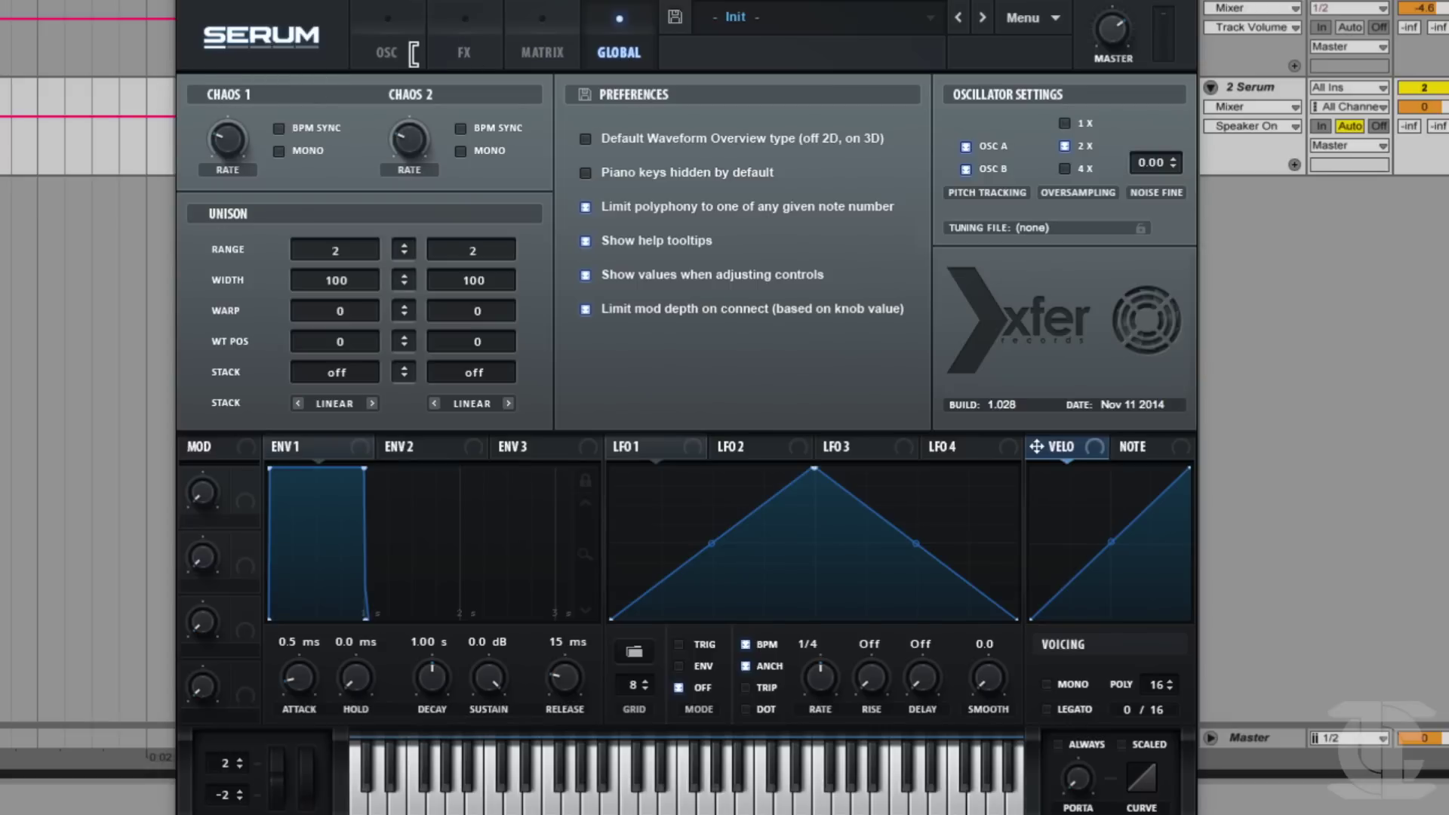
{"action": "left_click_drag", "start_coordinate": [245, 117], "coordinate": [245, 145]}
{"action": "left_click", "coordinate": [386, 52]}
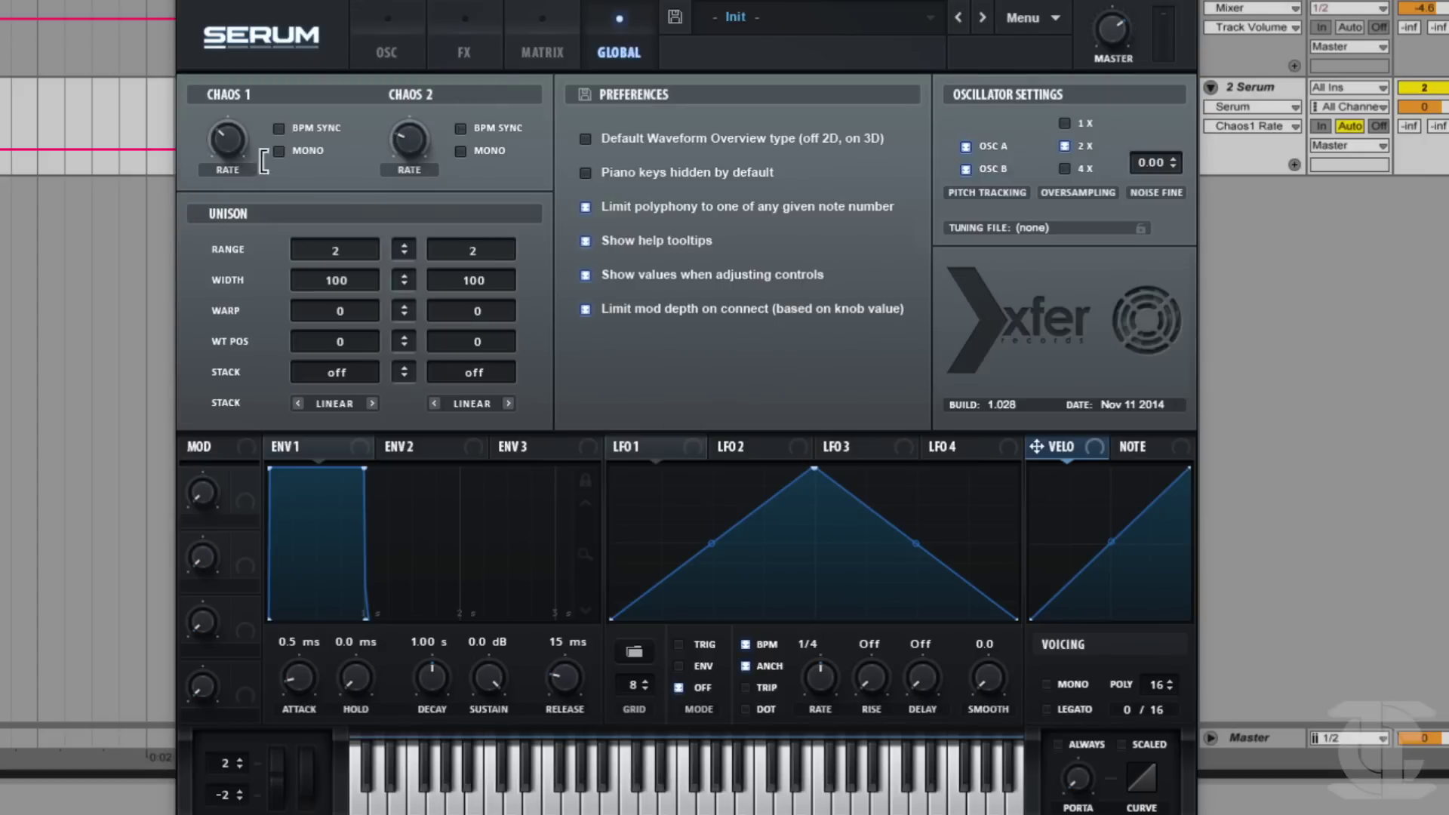
Assign Chaos1 as the modulation source for Osc A's coarse pitch (CRS).
{"action": "left_click", "coordinate": [388, 51]}
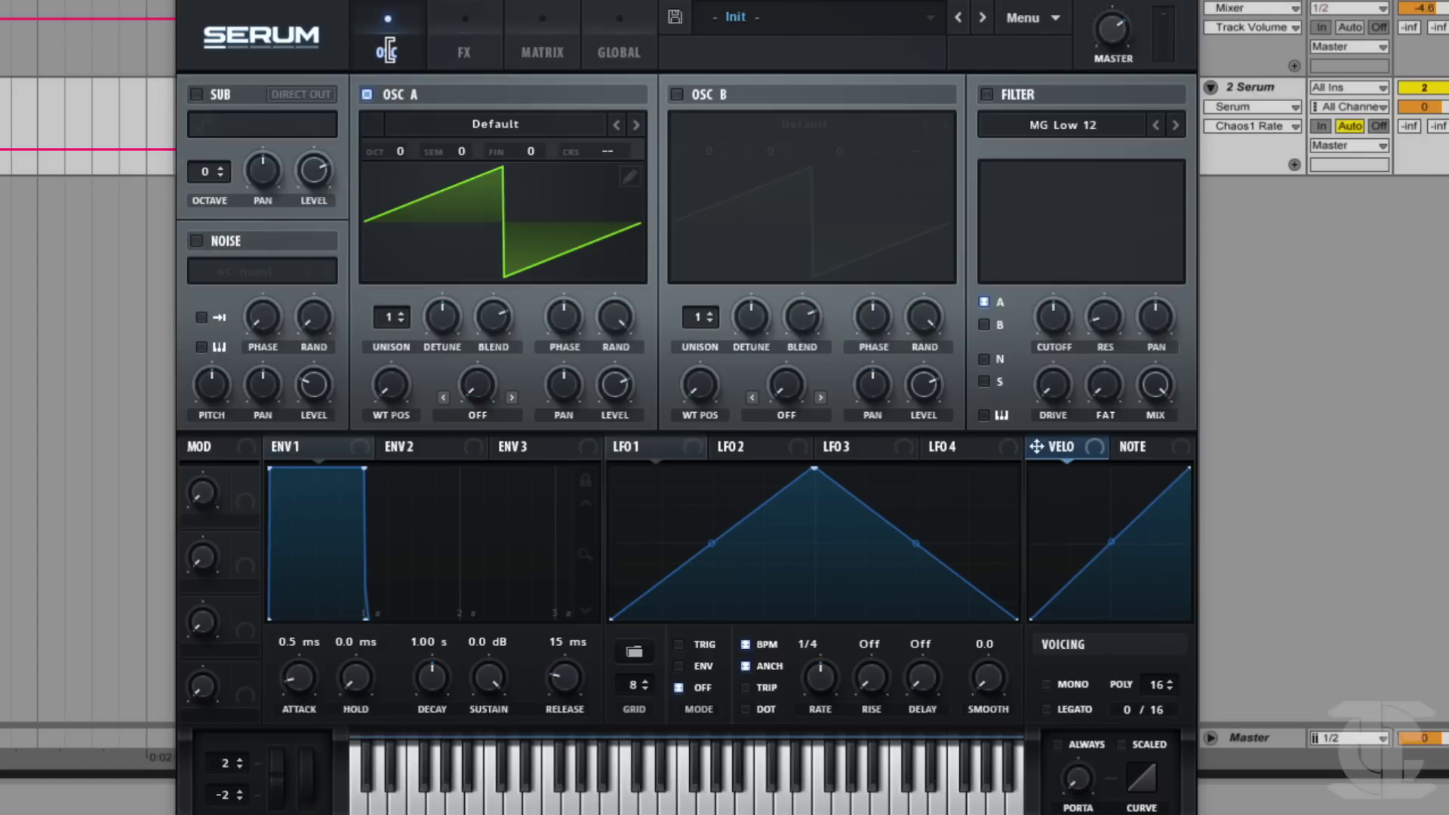
{"action": "right_click", "coordinate": [589, 152]}
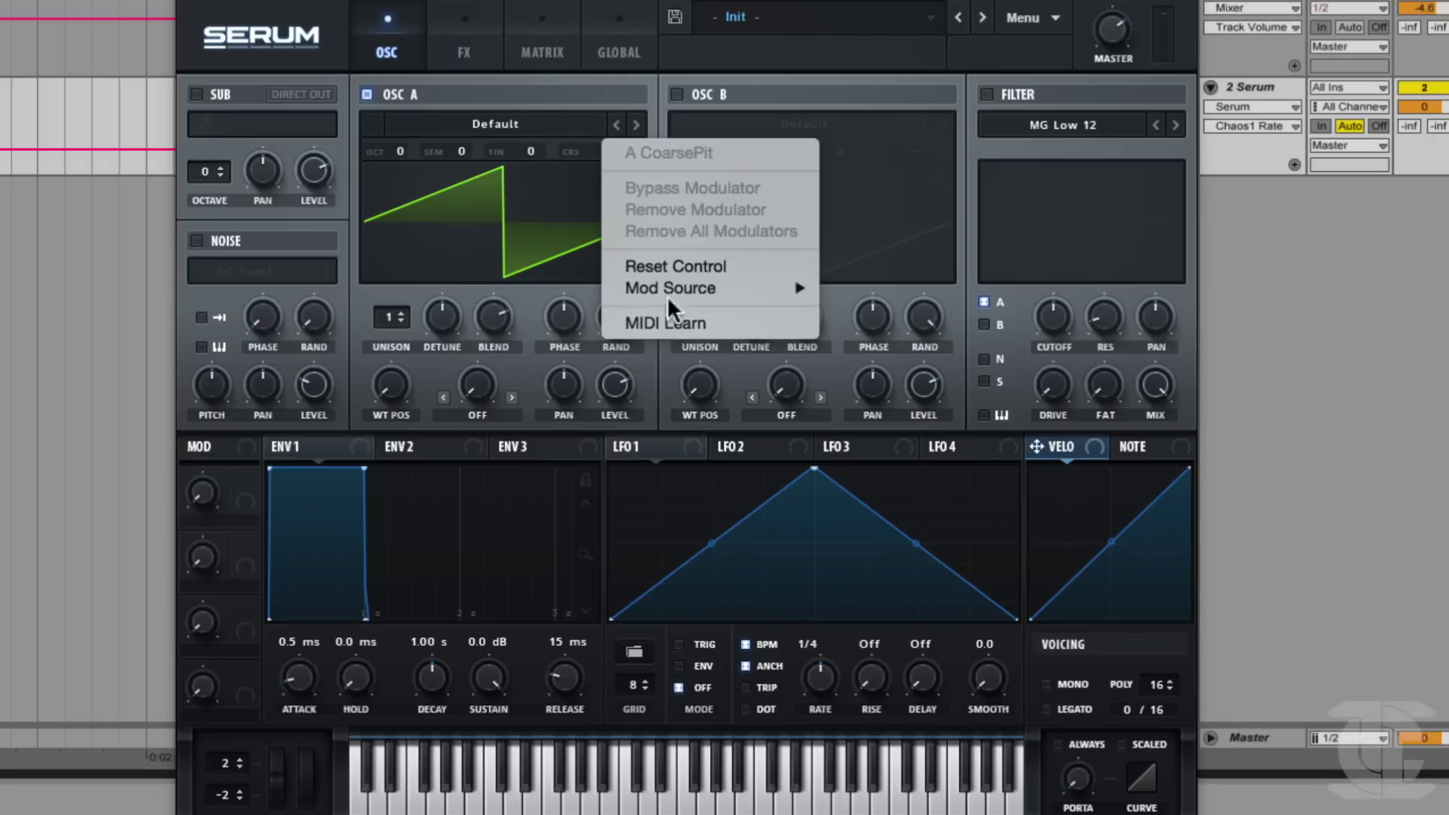
{"action": "mouse_move", "coordinate": [666, 288]}
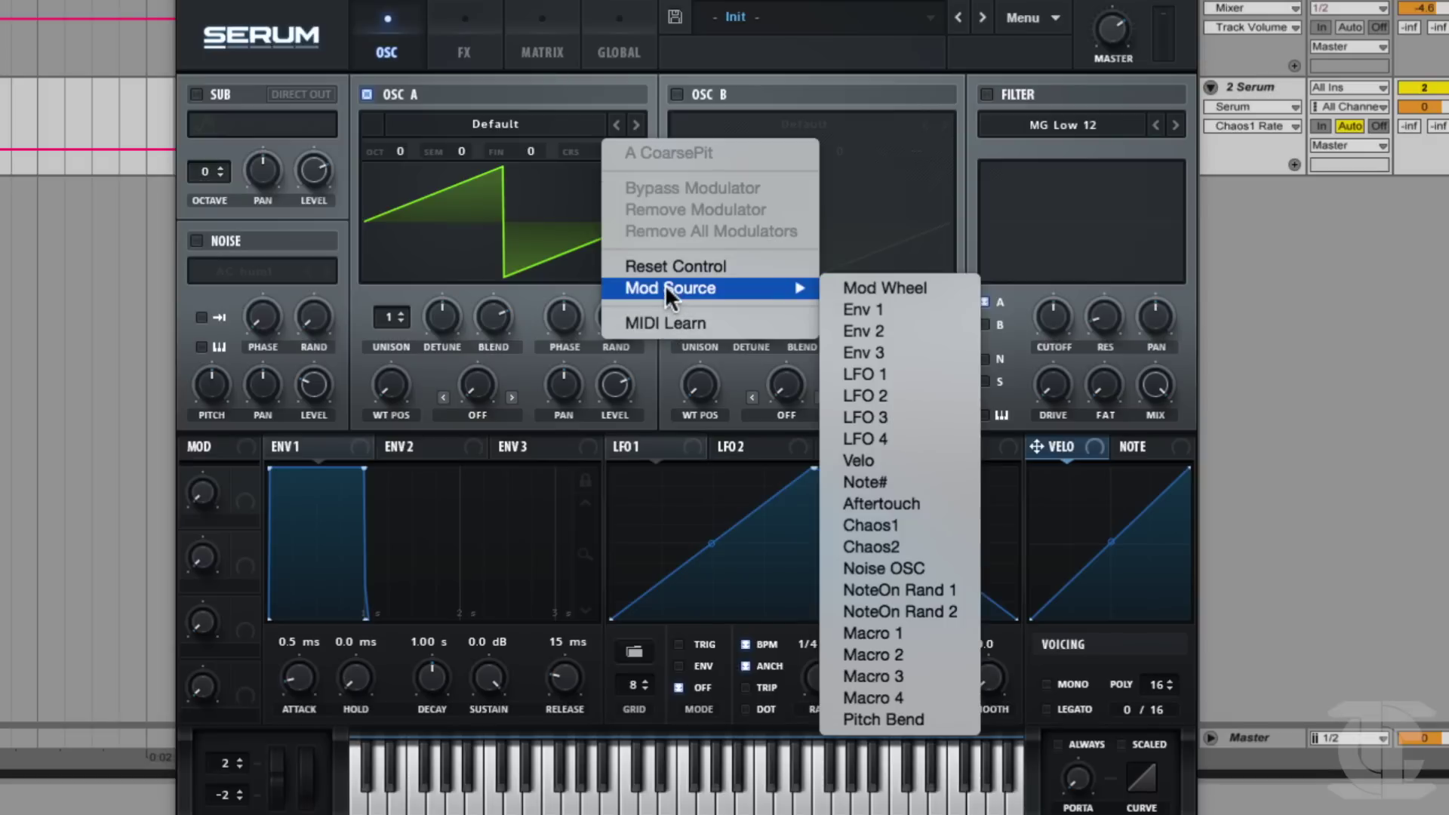
{"action": "left_click", "coordinate": [903, 524]}
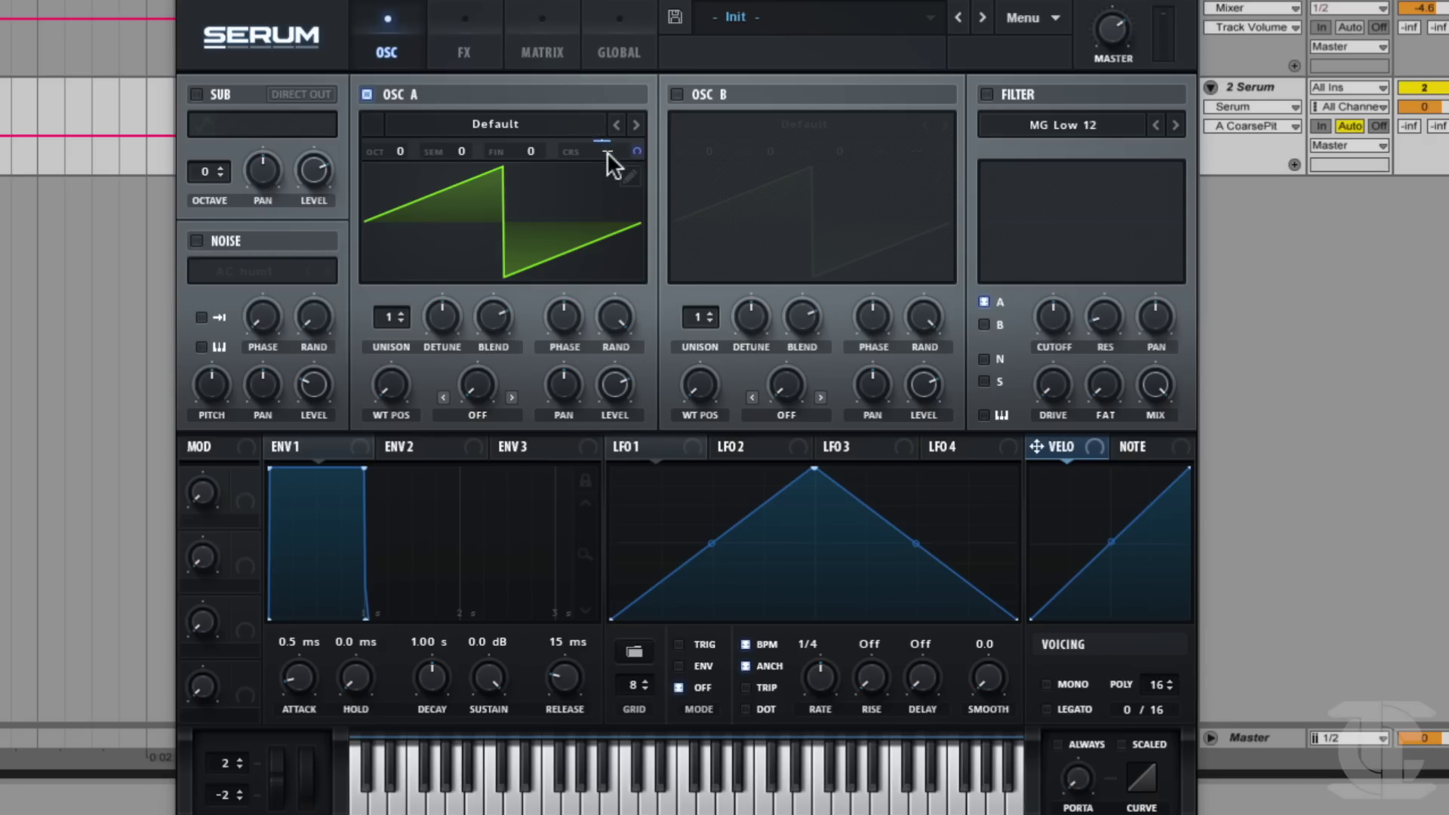
{"action": "left_click", "coordinate": [618, 53]}
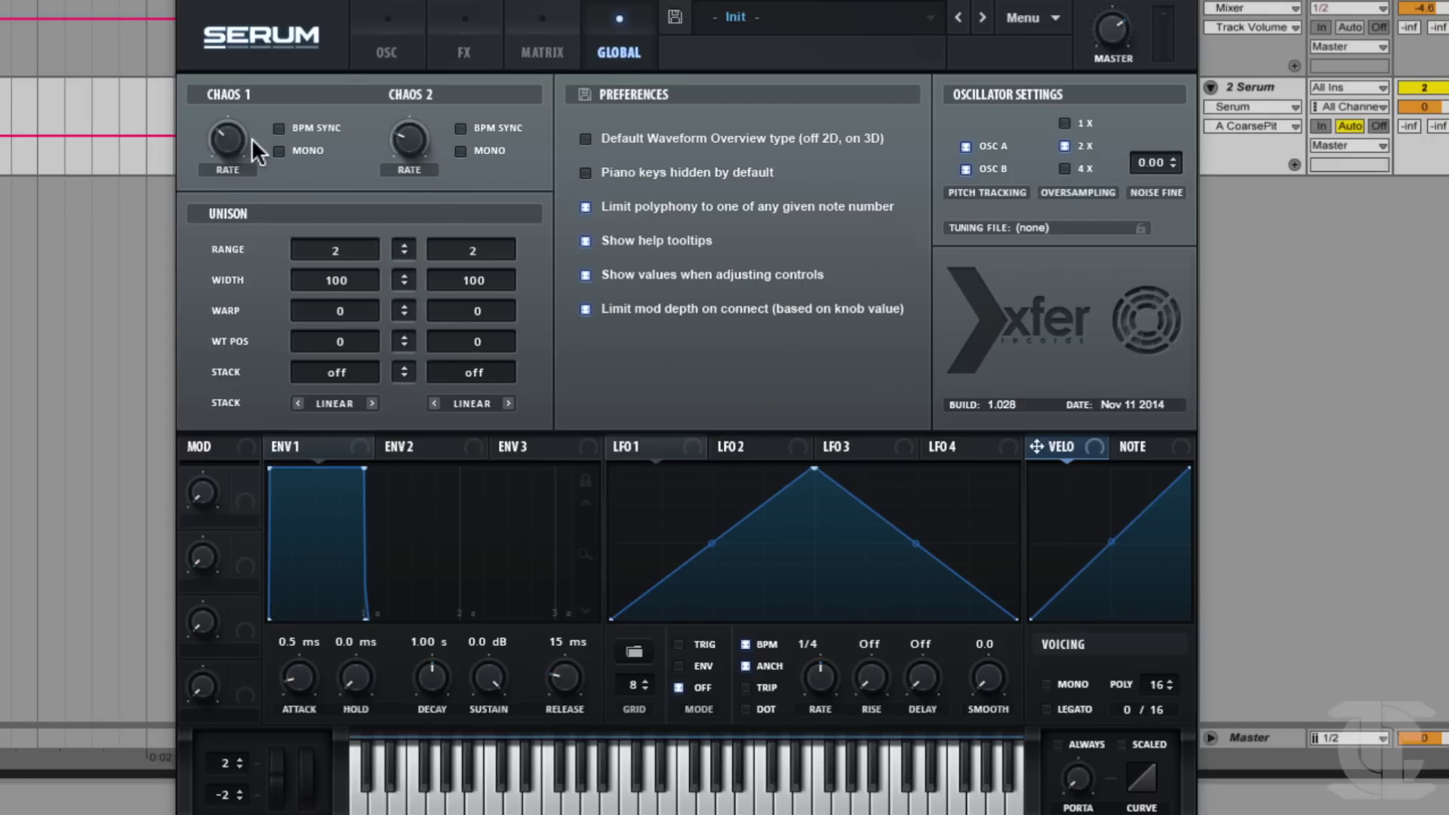
Vary the Chaos 1 rate and toggle its BPM sync on and off.
{"action": "left_click_drag", "start_coordinate": [225, 142], "coordinate": [228, 129]}
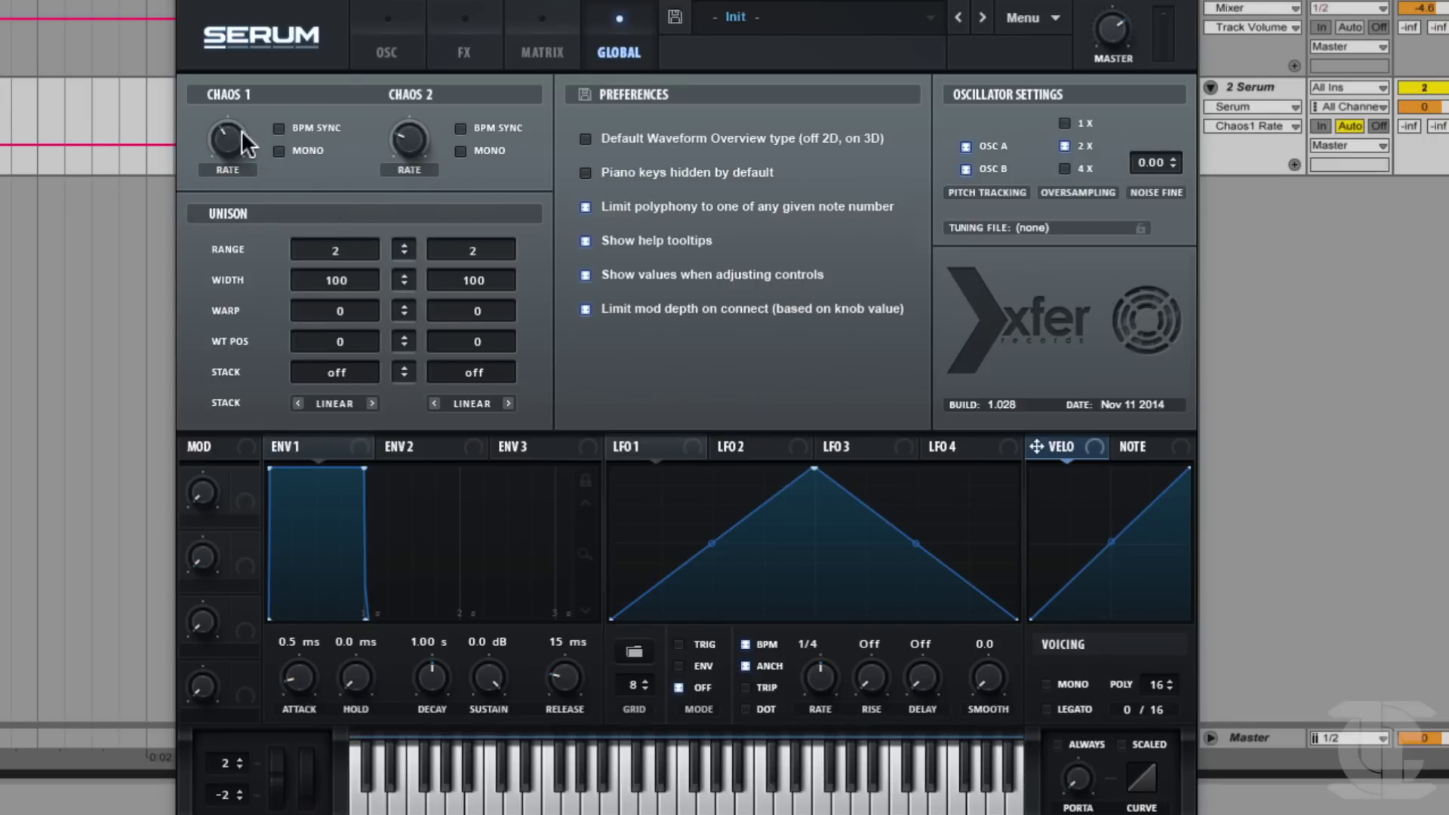
{"action": "left_click", "coordinate": [279, 128]}
{"action": "mouse_move", "coordinate": [223, 160]}
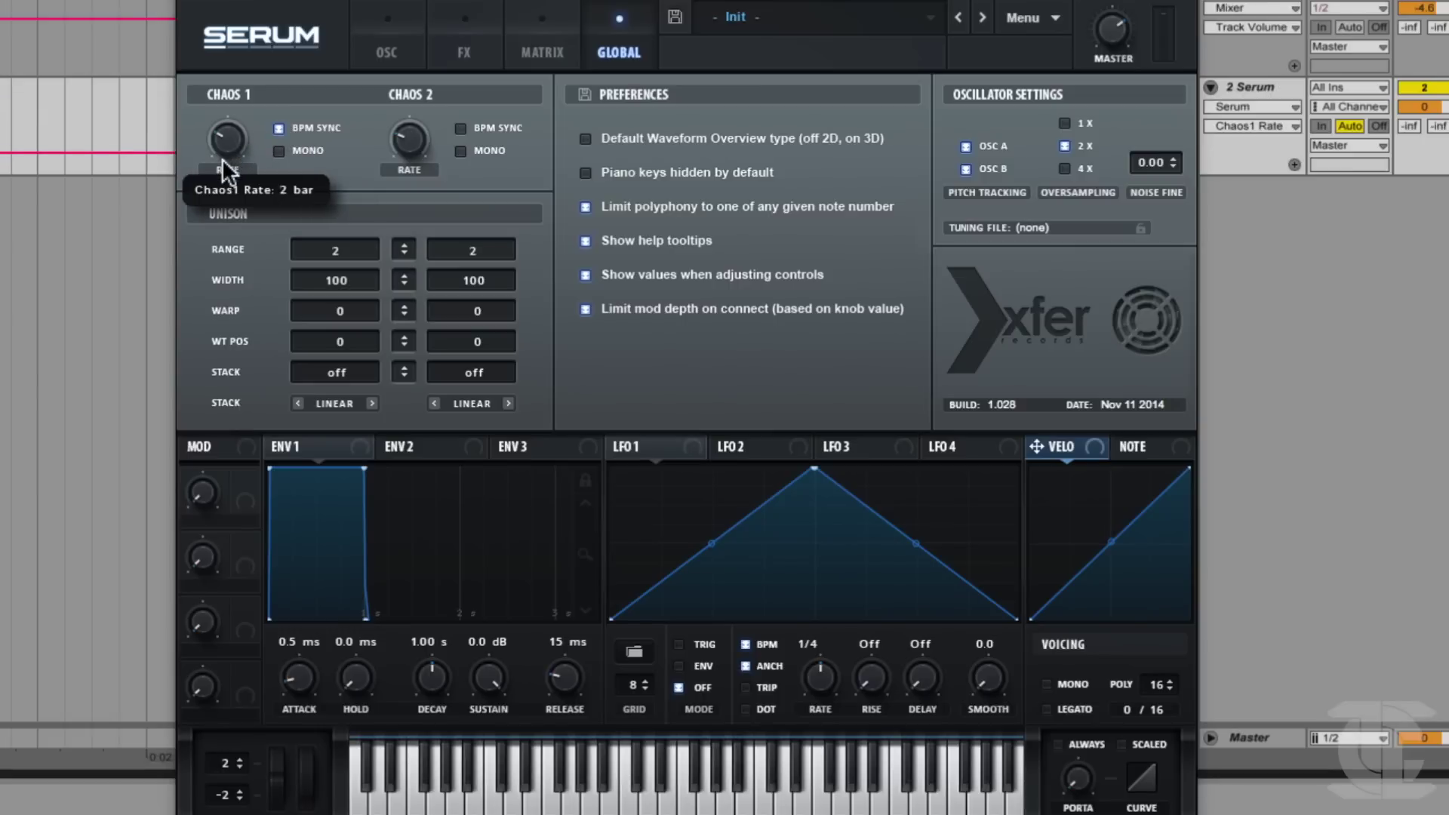
{"action": "left_click", "coordinate": [279, 128]}
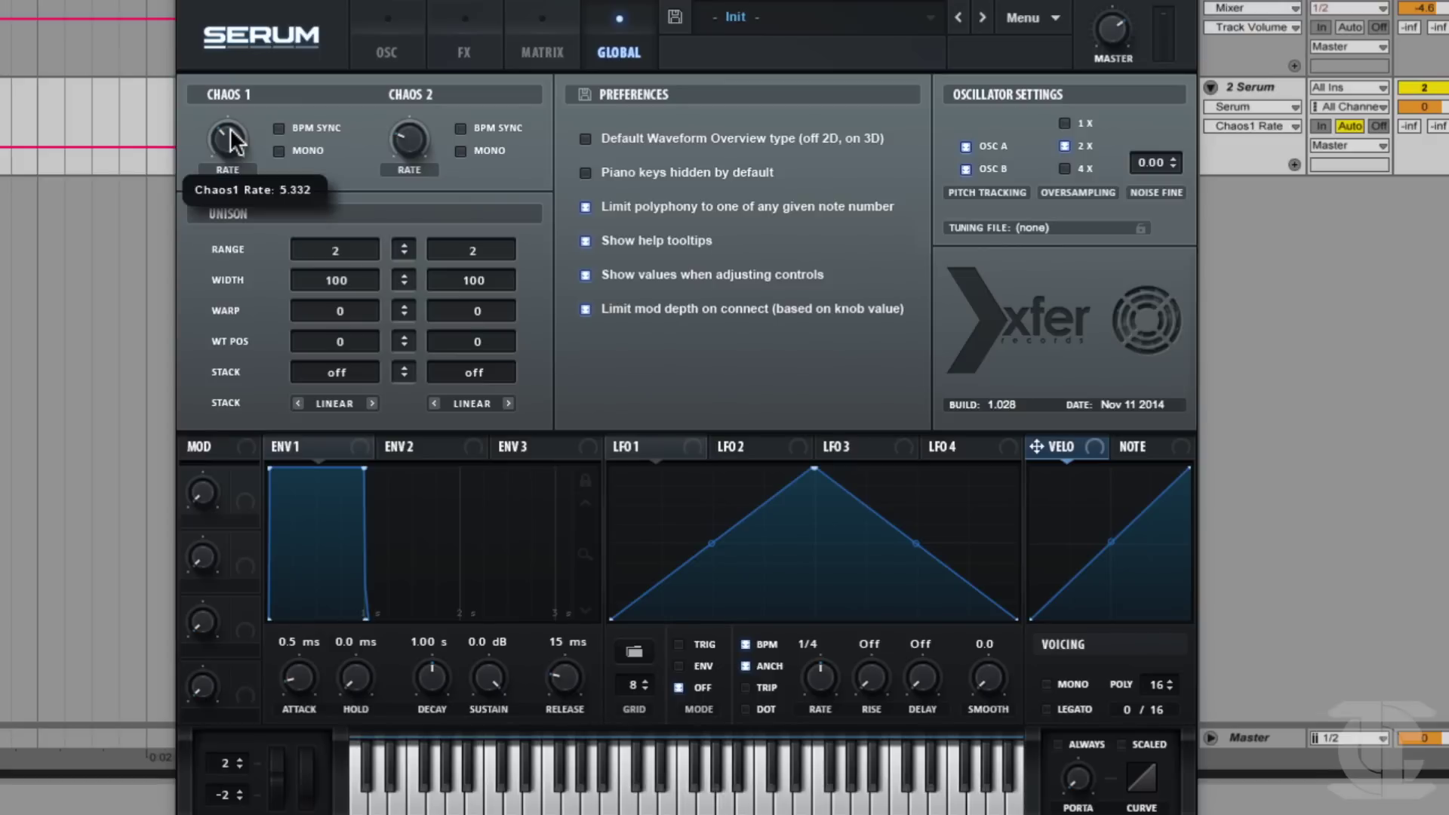
Set the synced Chaos 1 rate to 1/2 triplet, then unsync it and raise the rate to about 62.
{"action": "left_click", "coordinate": [290, 126]}
{"action": "left_click_drag", "start_coordinate": [226, 138], "coordinate": [243, 109]}
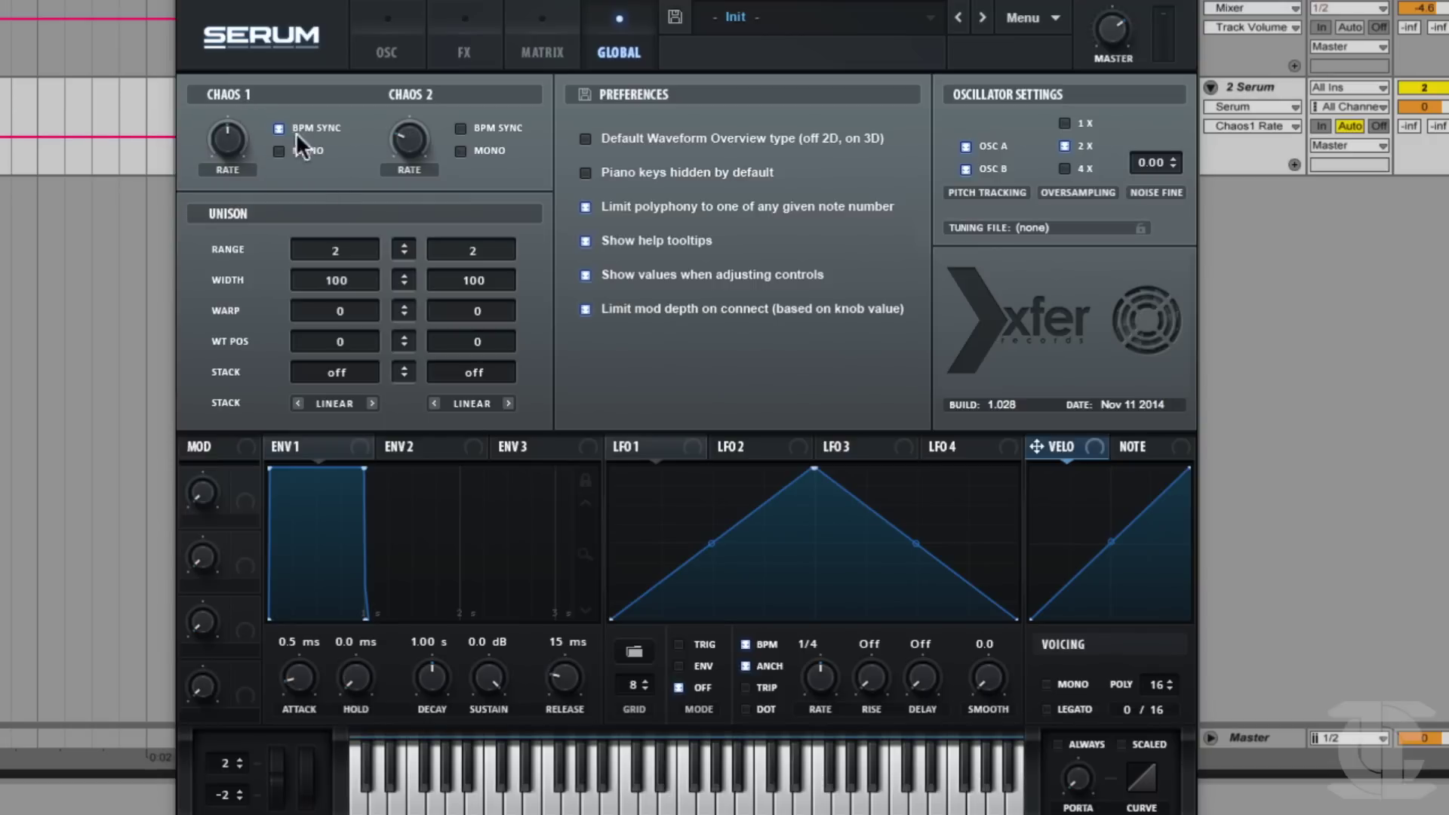
{"action": "left_click", "coordinate": [284, 127]}
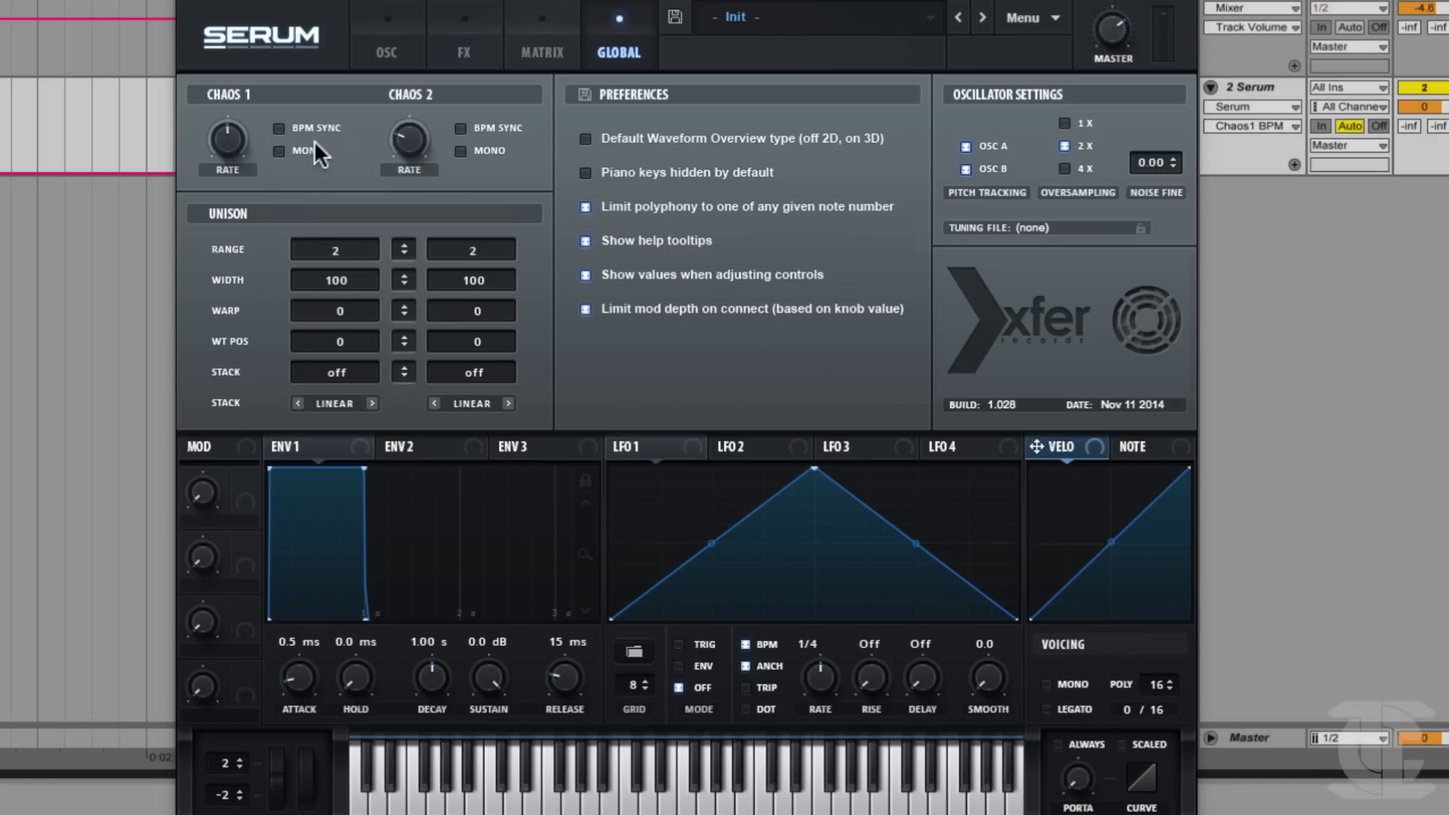
{"action": "left_click_drag", "start_coordinate": [228, 139], "coordinate": [229, 137]}
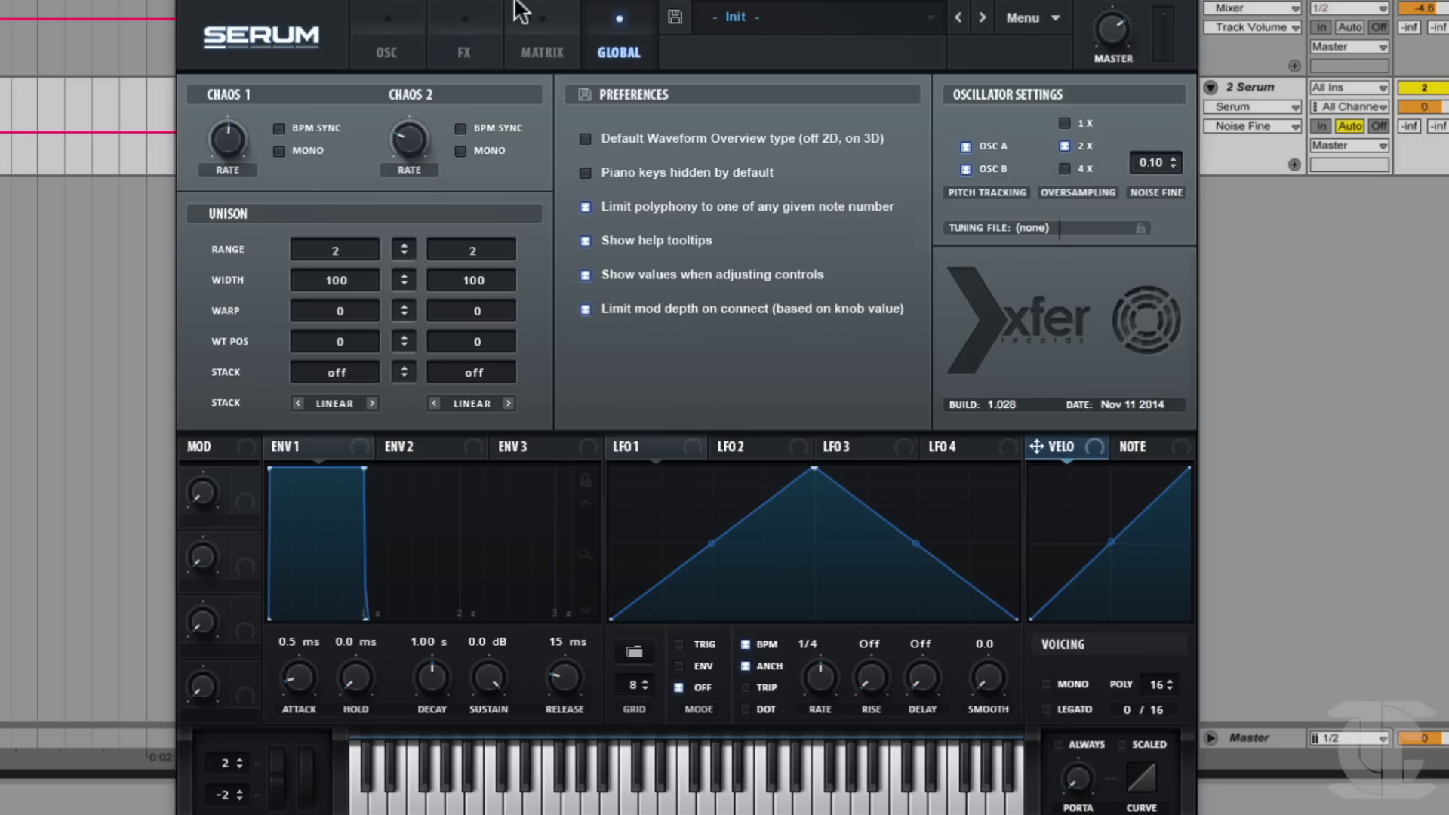
Adjust the noise oscillator's pitch and enable its keyboard tracking.
{"action": "left_click", "coordinate": [464, 34]}
{"action": "left_click", "coordinate": [400, 45]}
{"action": "left_click_drag", "start_coordinate": [213, 368], "coordinate": [216, 326]}
{"action": "left_click", "coordinate": [206, 347]}
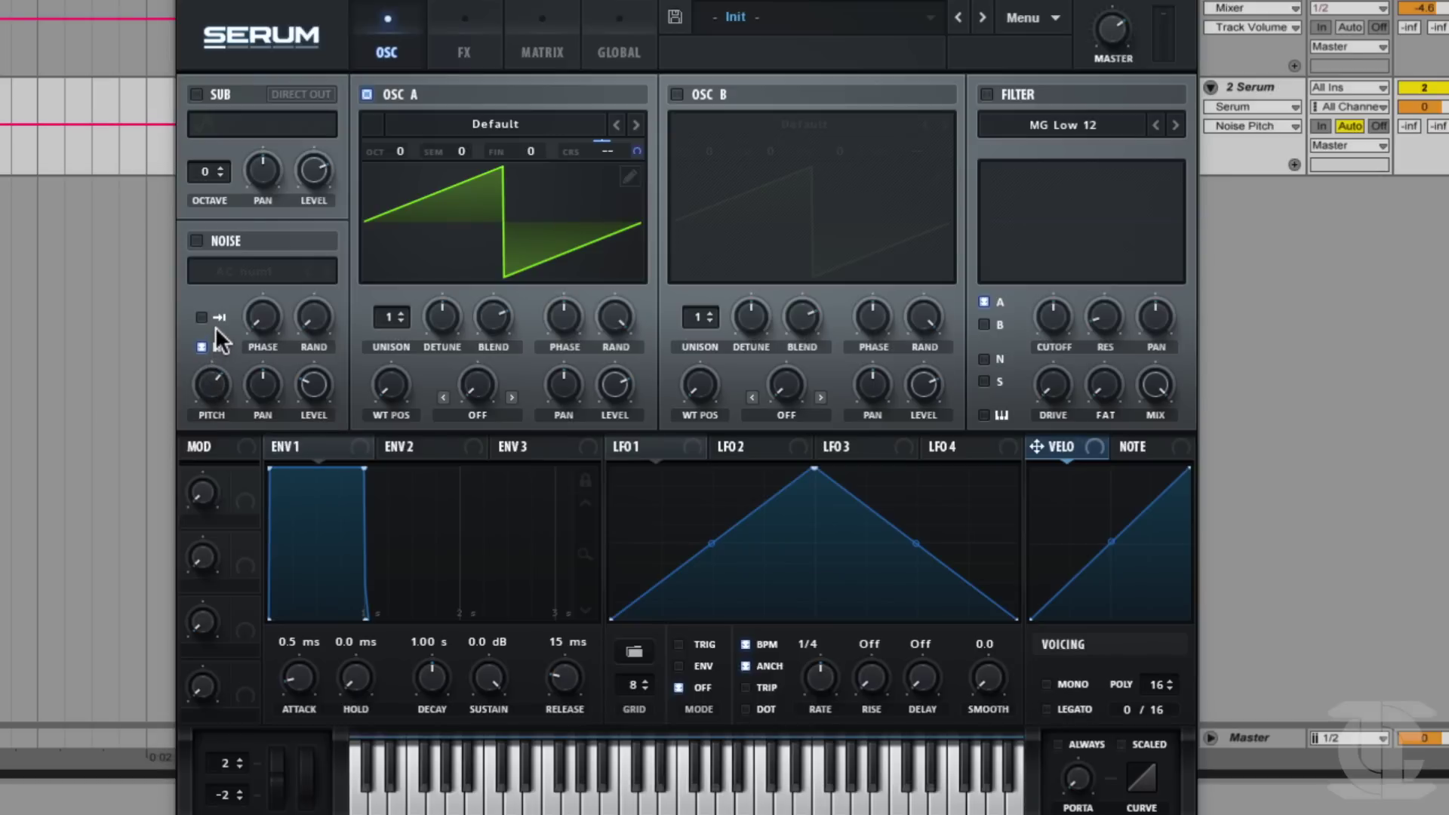
Set noise fine tuning to 0.00 and raise the noise oscillator's pitch.
{"action": "left_click", "coordinate": [614, 54]}
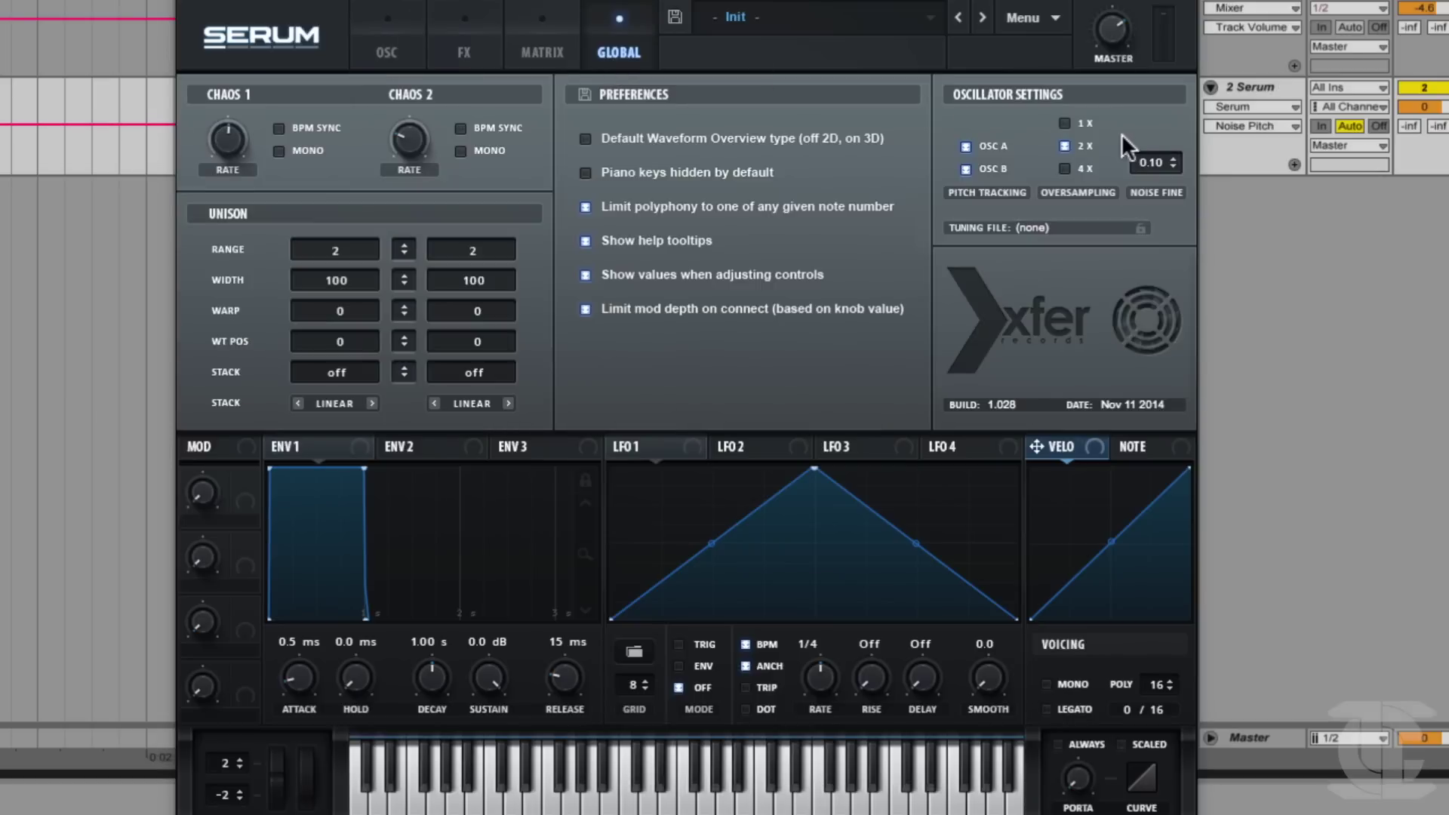
{"action": "mouse_move", "coordinate": [1174, 157]}
{"action": "left_mouse_down"}
{"action": "mouse_move", "coordinate": [1156, 125]}
{"action": "mouse_move", "coordinate": [1151, 161]}
{"action": "left_mouse_up"}
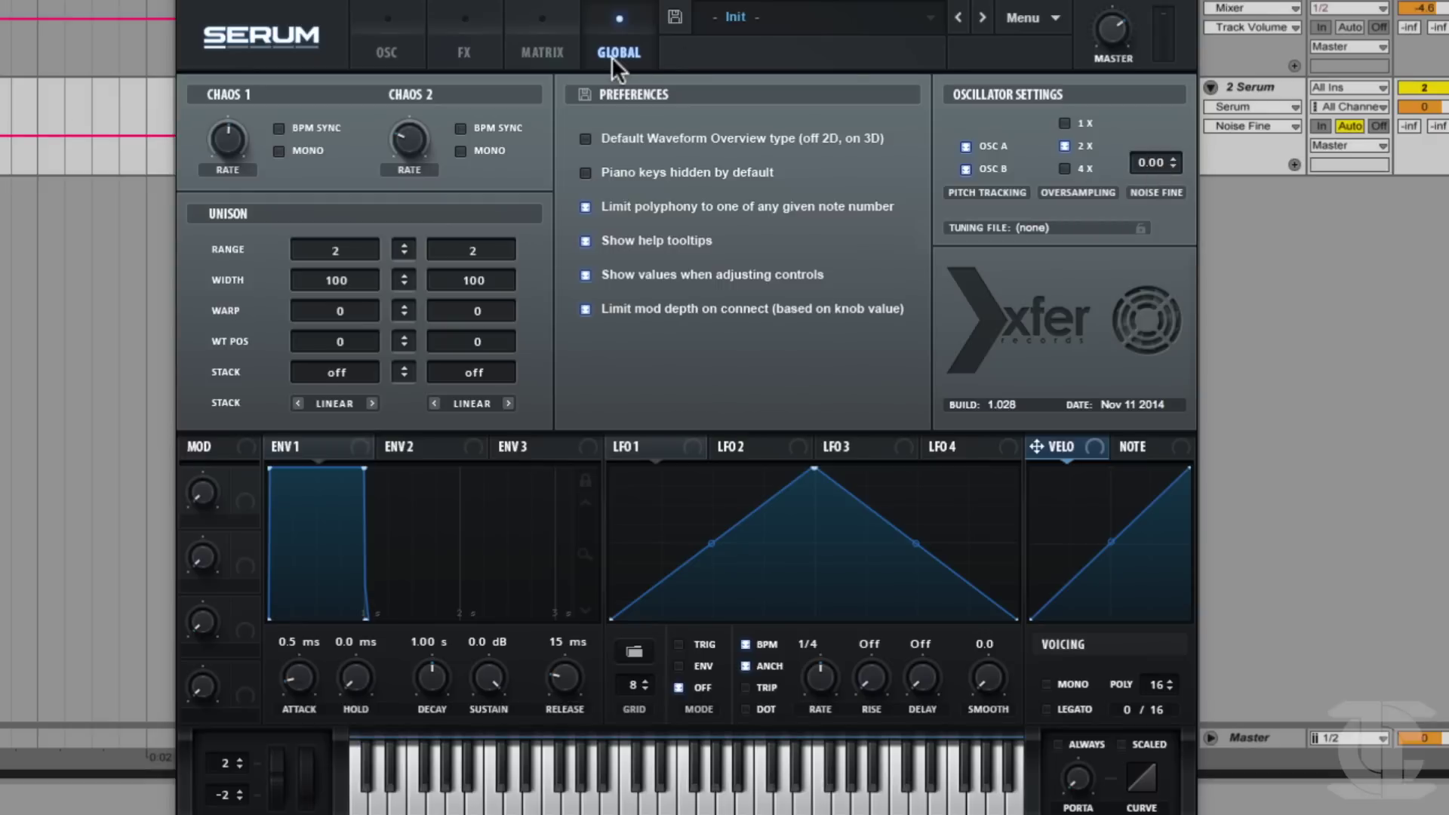
{"action": "left_click", "coordinate": [393, 38]}
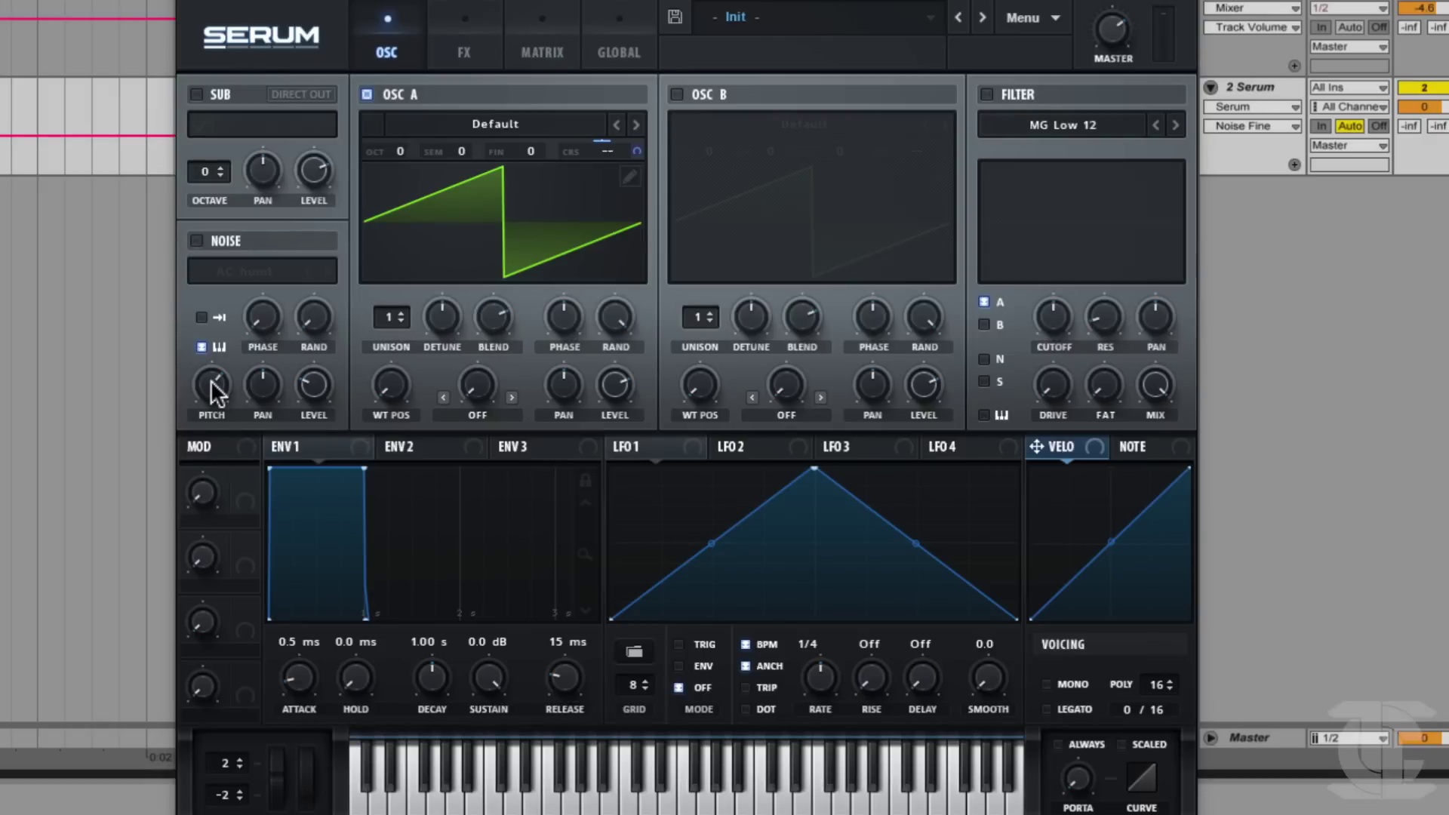
{"action": "left_click_drag", "start_coordinate": [211, 378], "coordinate": [225, 359]}
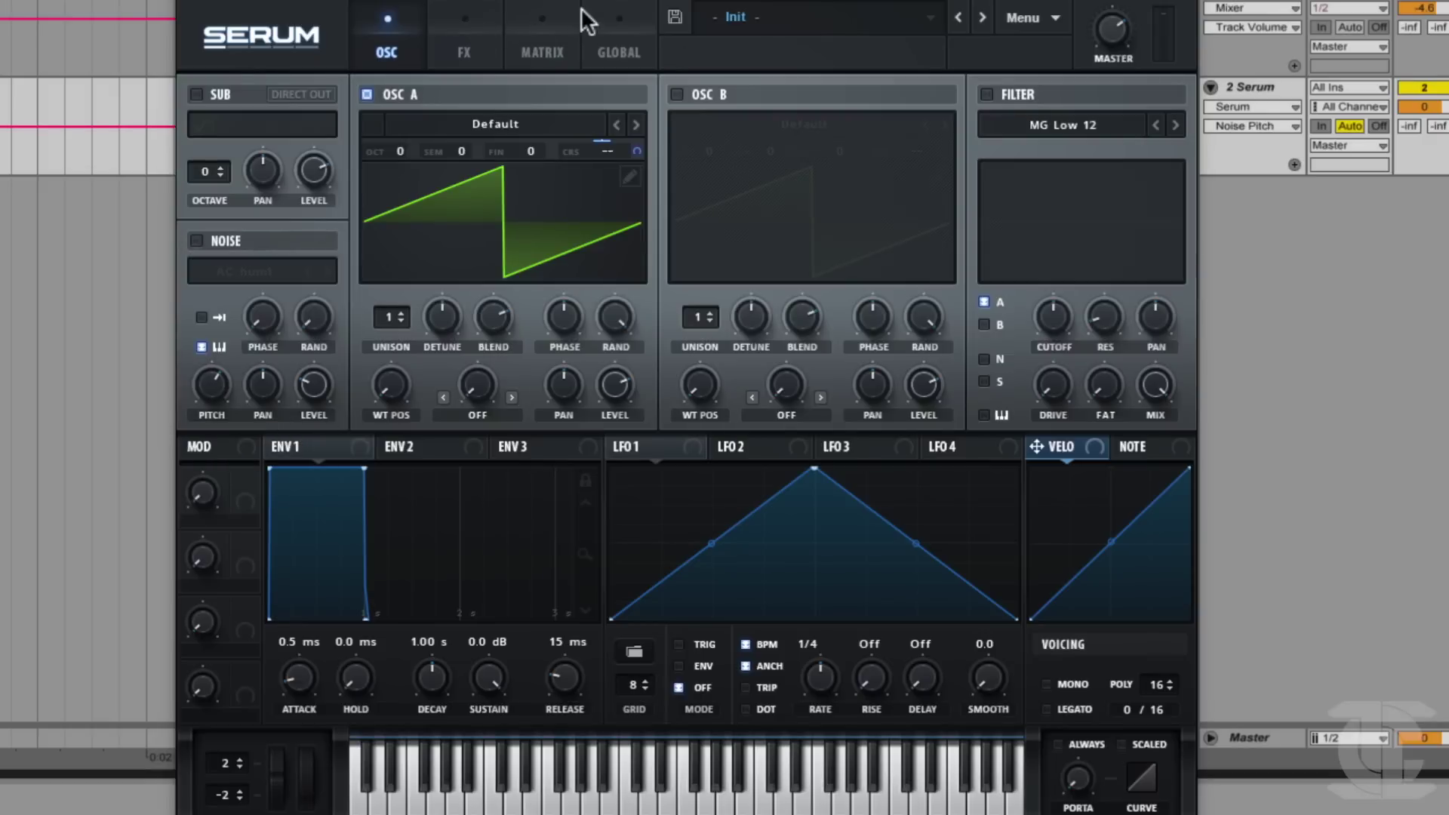
Return noise fine tuning to 0.00 and raise oscillator oversampling from 2X to 4X.
{"action": "left_click", "coordinate": [613, 34]}
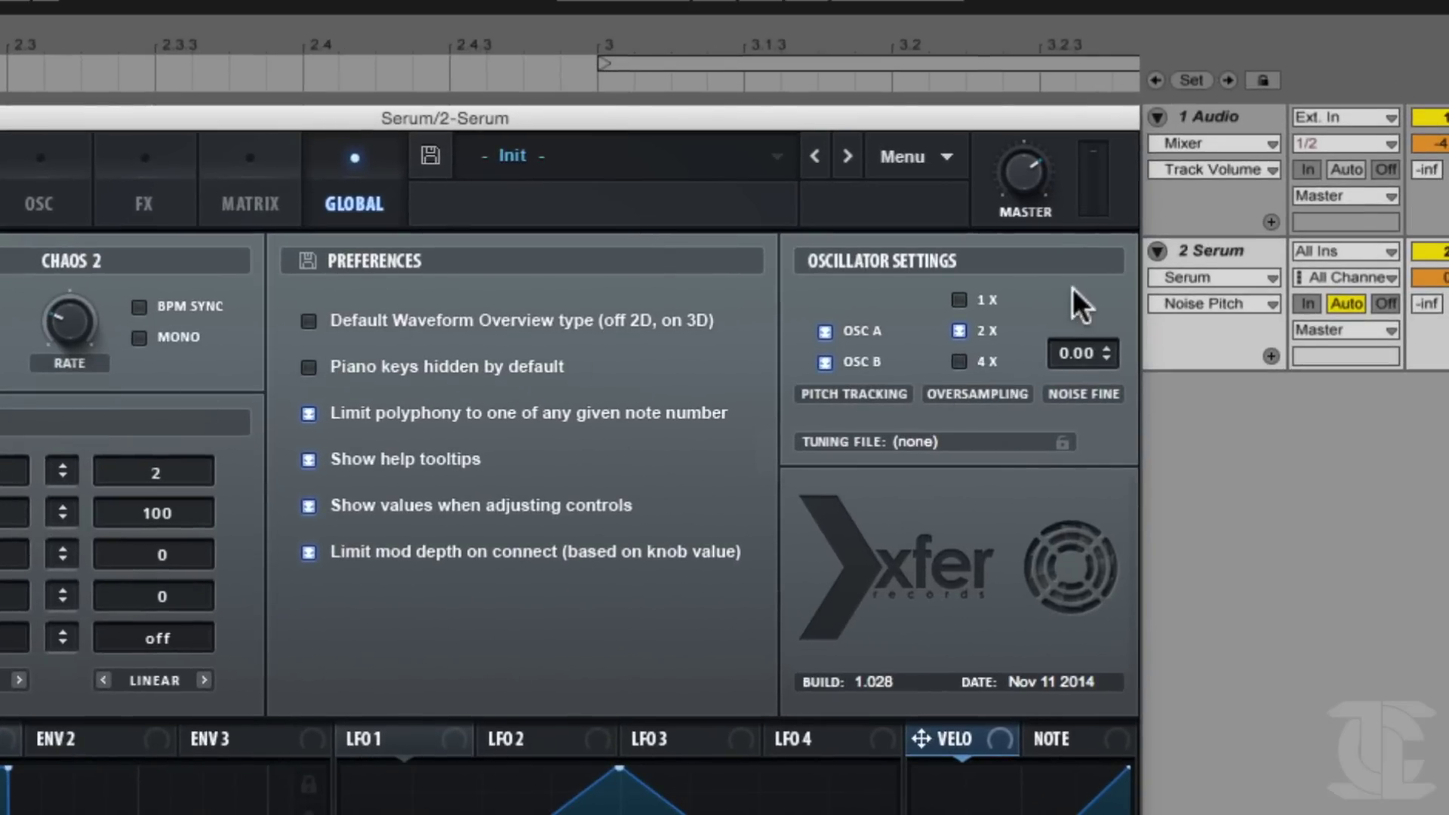
{"action": "mouse_move", "coordinate": [1062, 360]}
{"action": "left_mouse_down"}
{"action": "mouse_move", "coordinate": [1074, 337]}
{"action": "mouse_move", "coordinate": [1066, 351]}
{"action": "left_mouse_up"}
{"action": "left_click", "coordinate": [954, 364]}
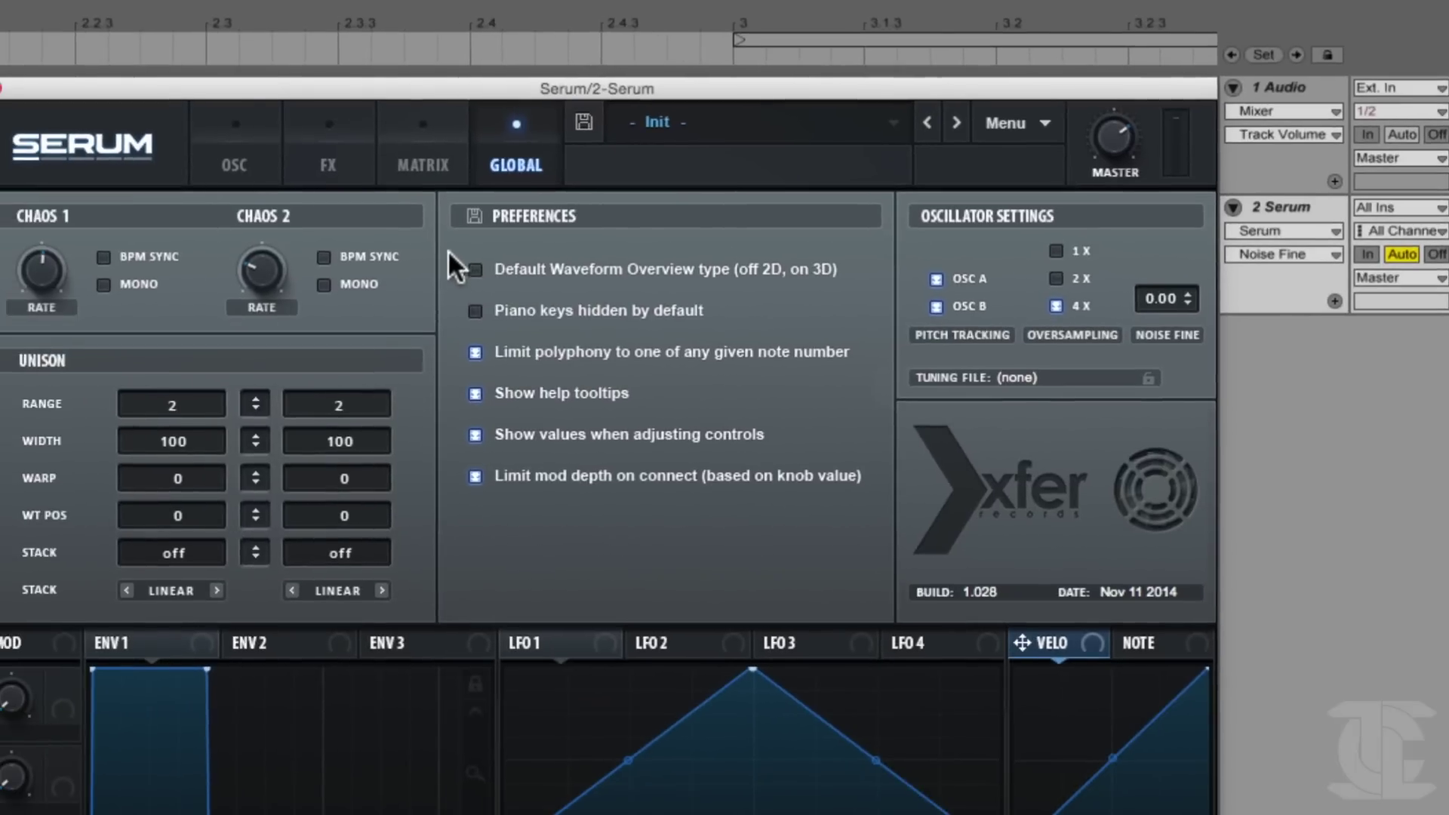
{"action": "left_click", "coordinate": [143, 204]}
Browse Osc A's warp modes without choosing one, leaving warp off, then return to Global.
{"action": "left_click", "coordinate": [213, 158]}
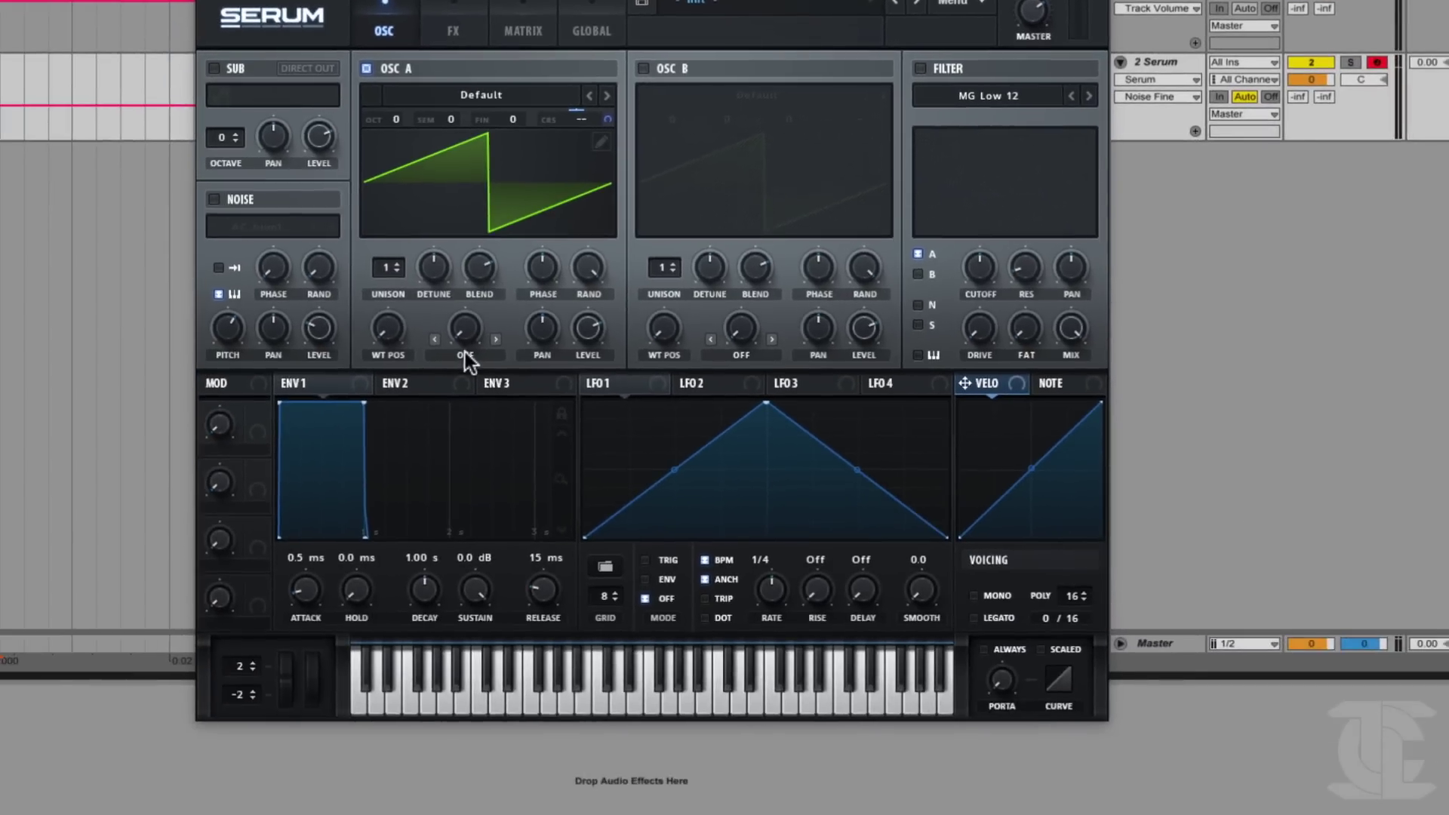
{"action": "left_click", "coordinate": [465, 351]}
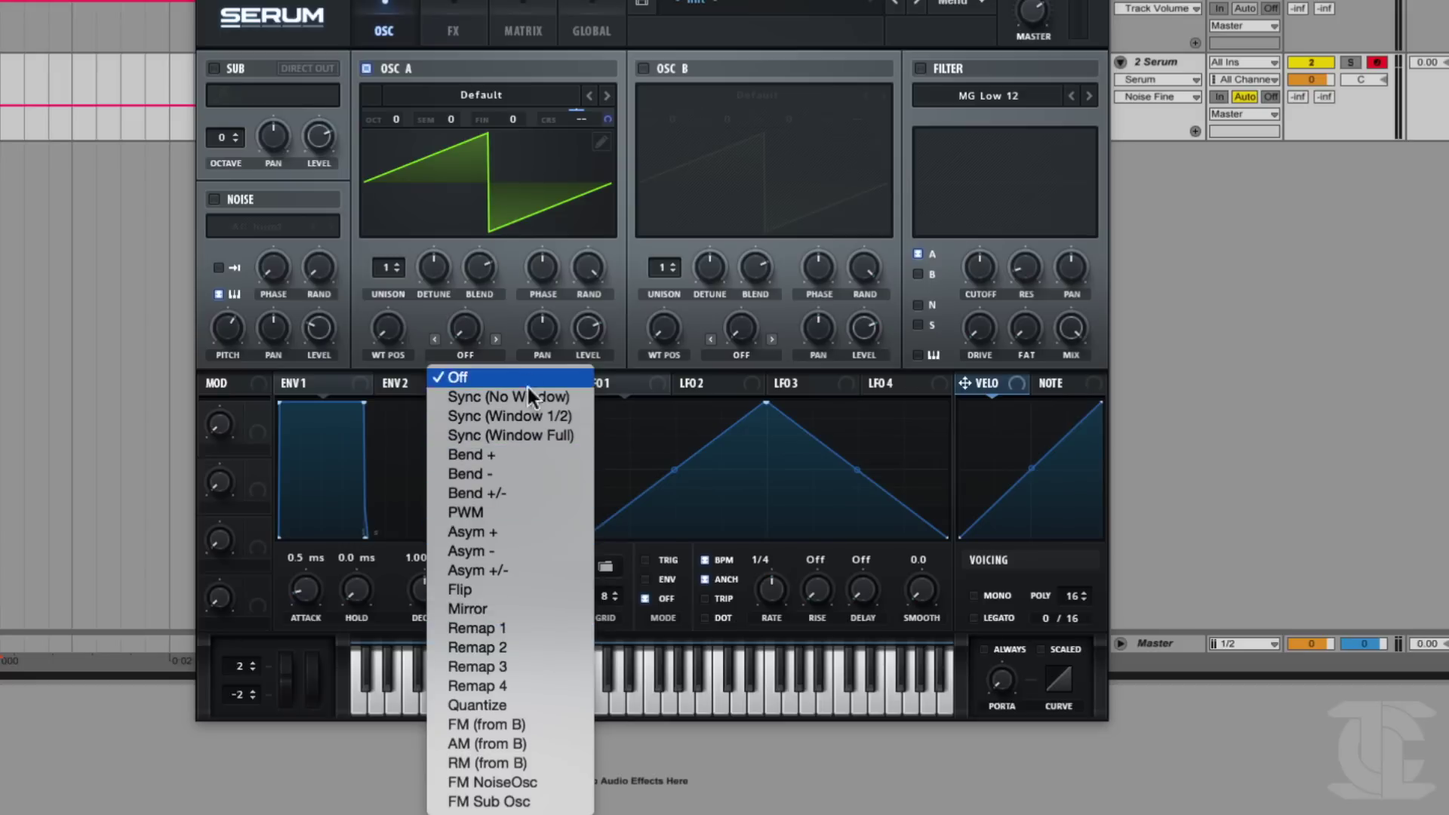
{"action": "left_click", "coordinate": [566, 97]}
{"action": "left_click", "coordinate": [588, 19]}
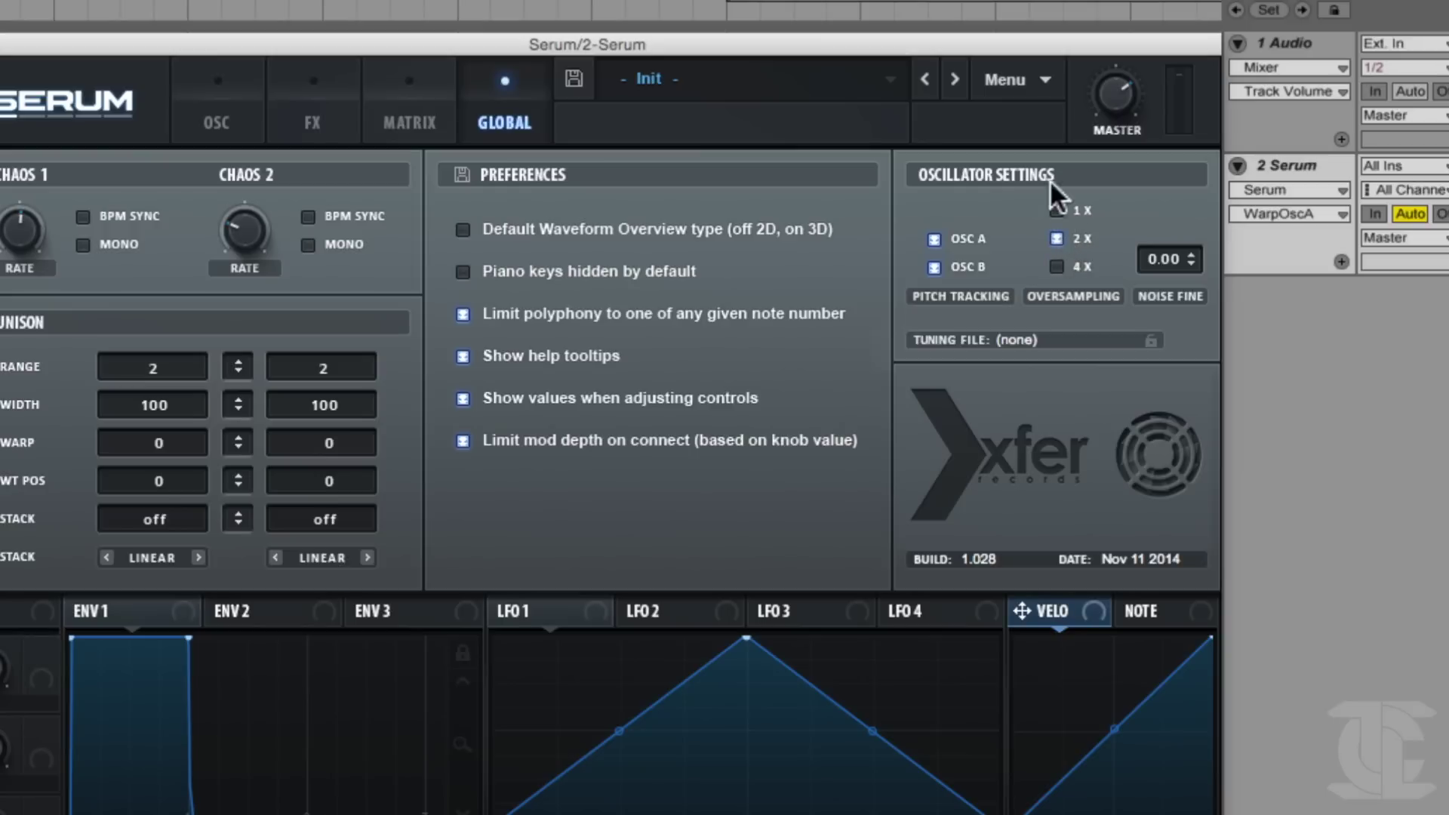
Untick Pitch Tracking for both Osc A and Osc B under Oscillator Settings.
{"action": "left_click", "coordinate": [930, 265]}
{"action": "left_click", "coordinate": [931, 234]}
{"action": "left_click", "coordinate": [932, 264]}
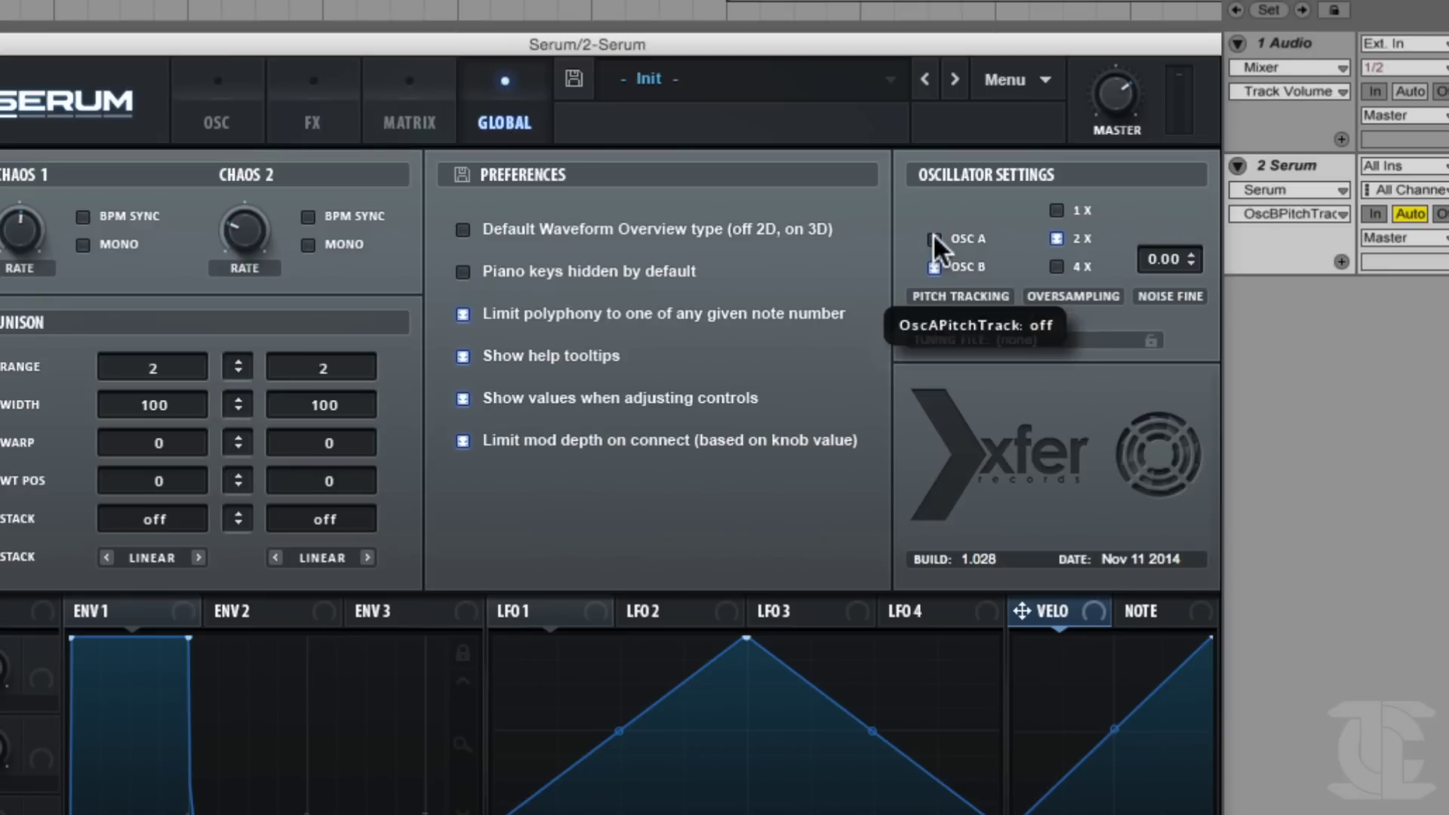
{"action": "left_click", "coordinate": [933, 260]}
{"action": "left_click", "coordinate": [932, 232]}
{"action": "left_click", "coordinate": [933, 231]}
{"action": "left_click", "coordinate": [234, 127]}
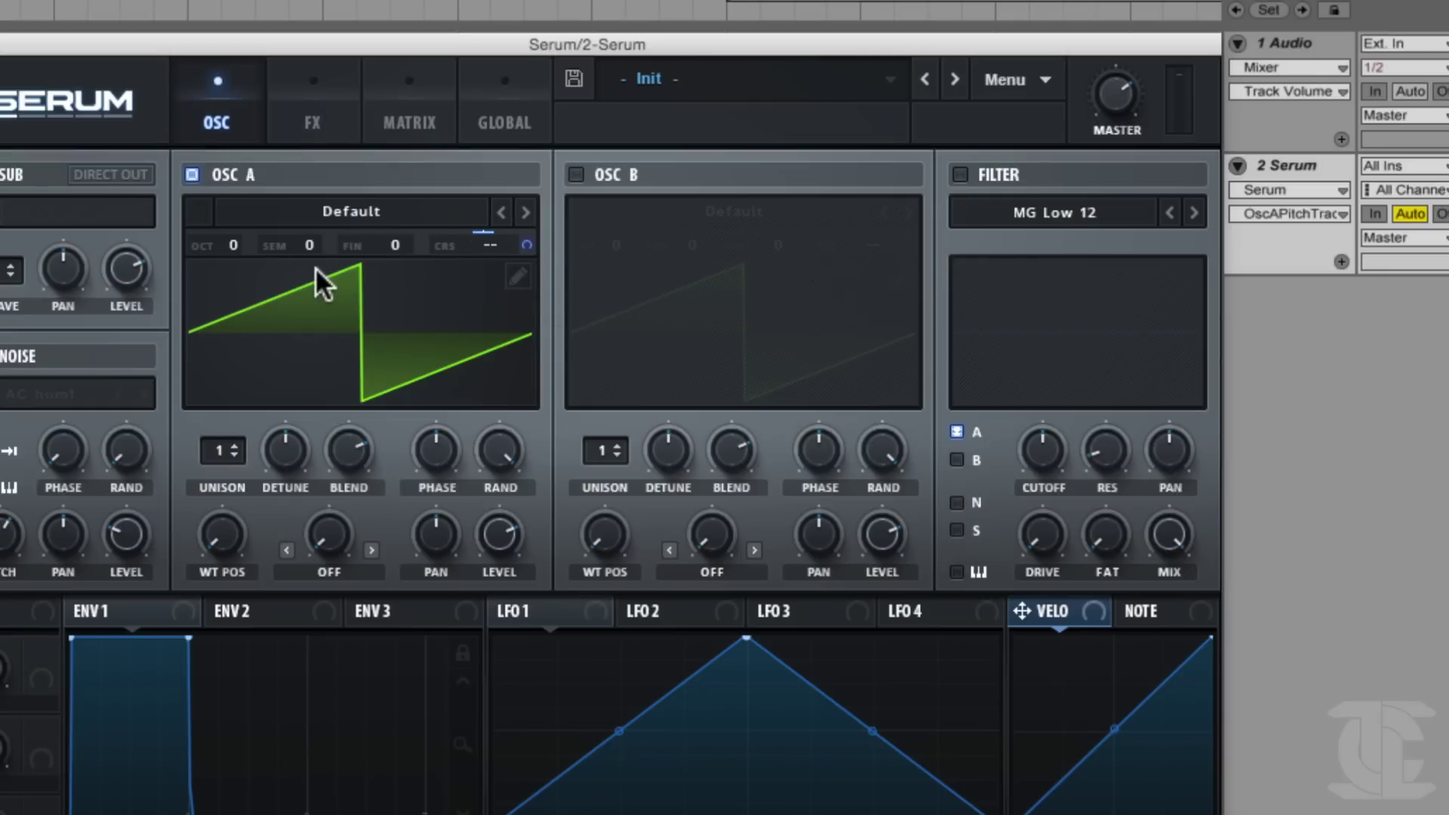
{"action": "left_click", "coordinate": [512, 119]}
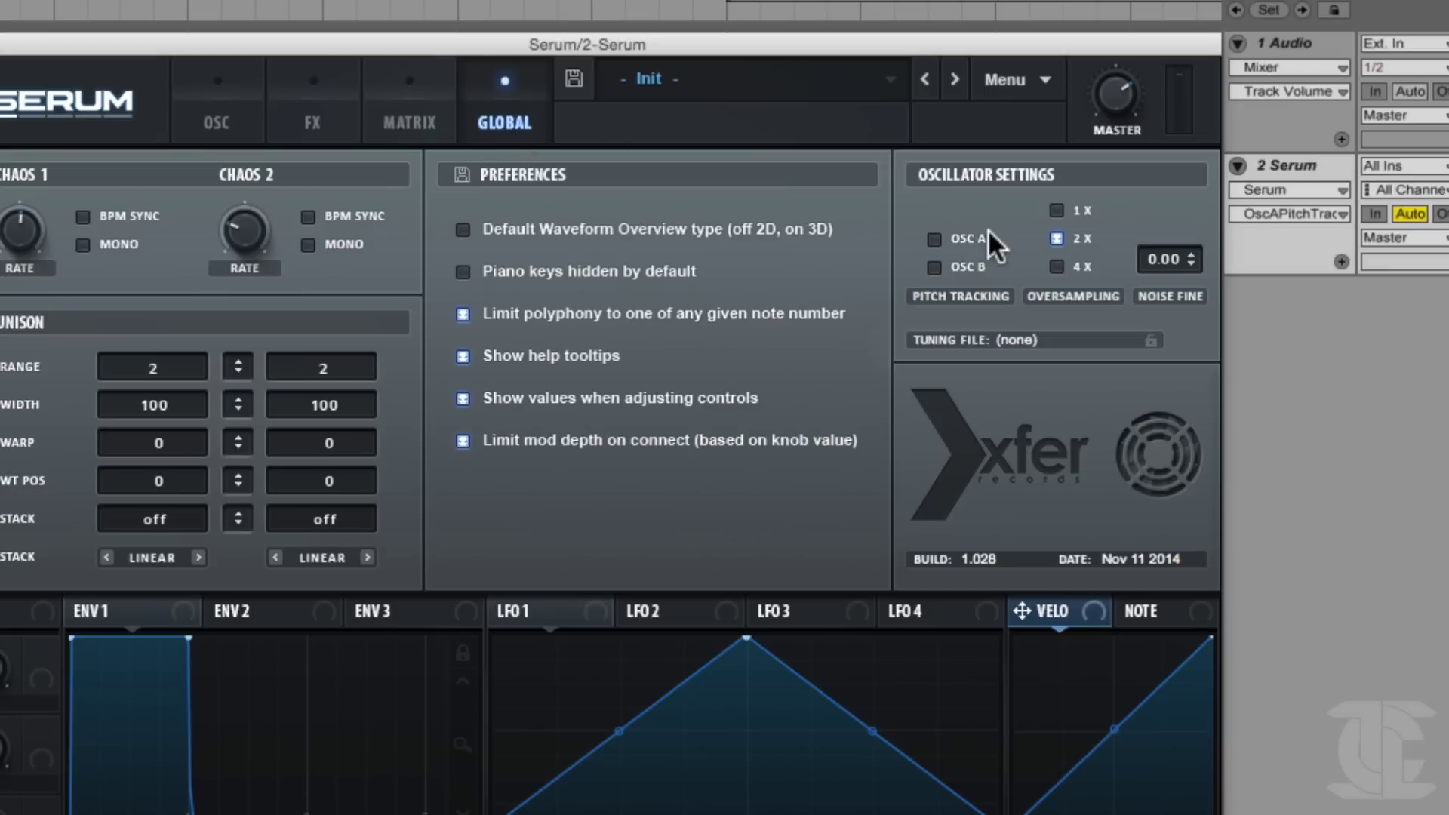